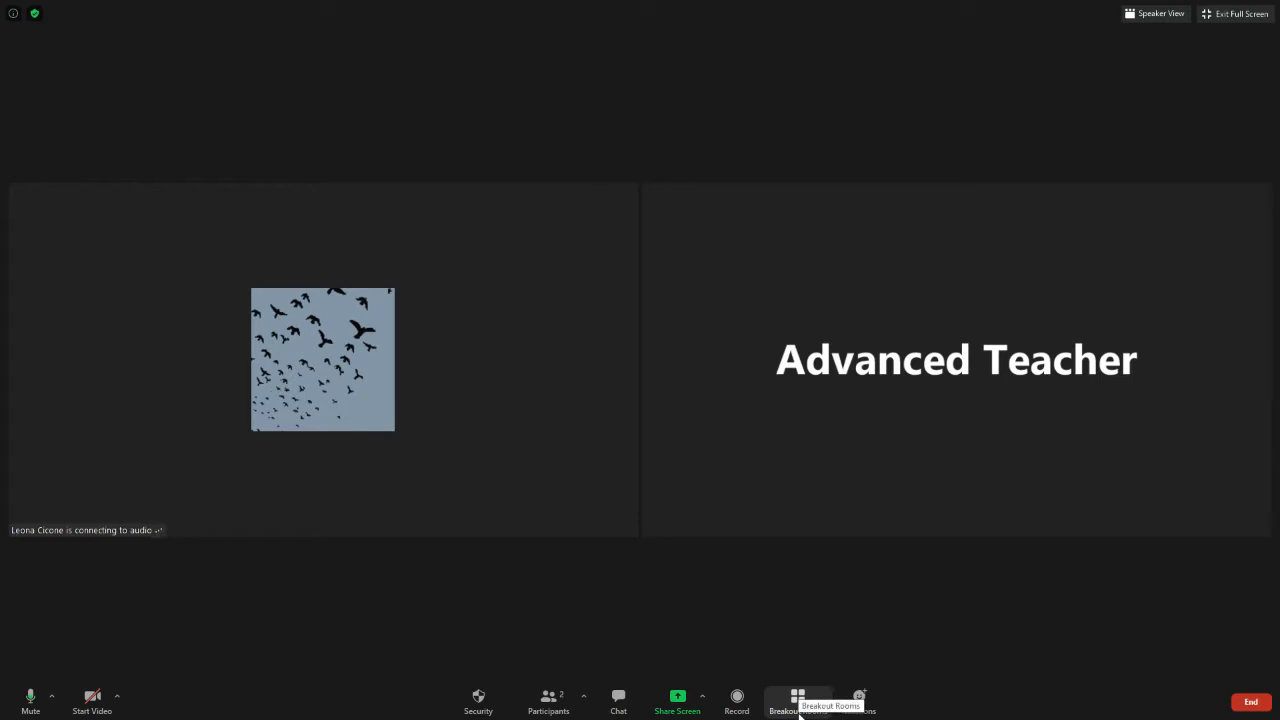
Create two breakout rooms with participants assigned manually.
mouse_move(800, 708)
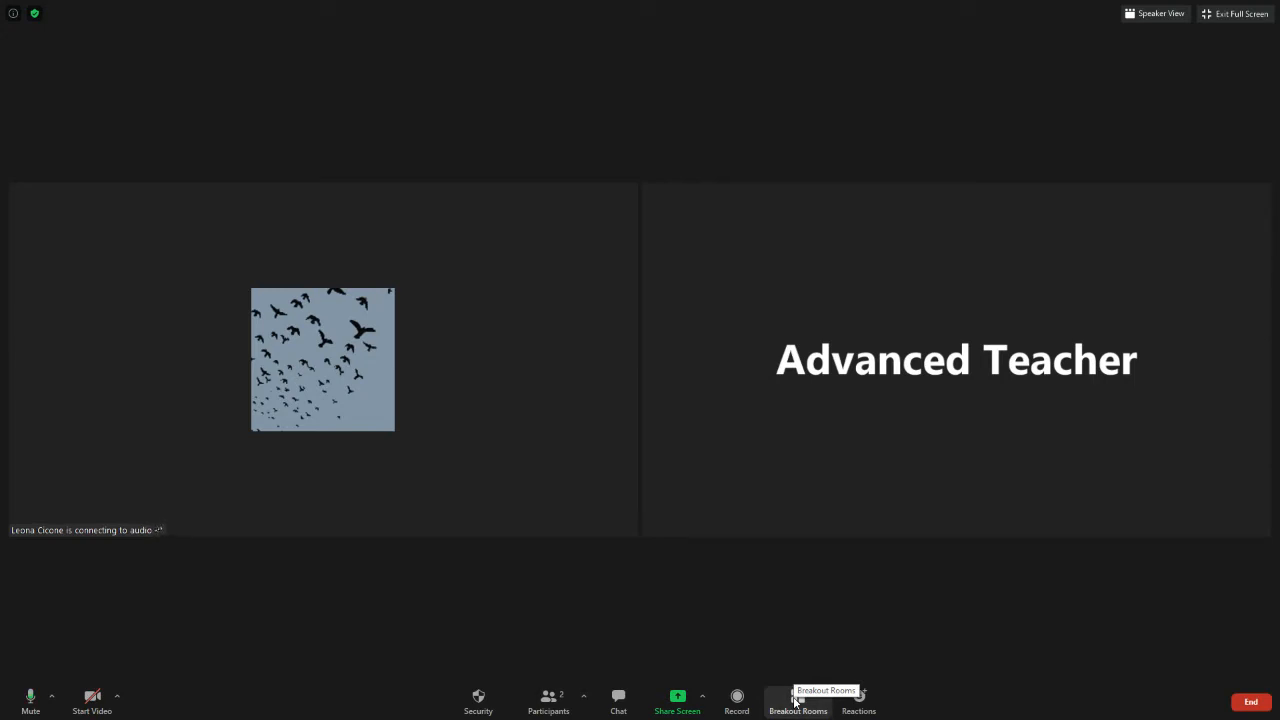
left_click(797, 700)
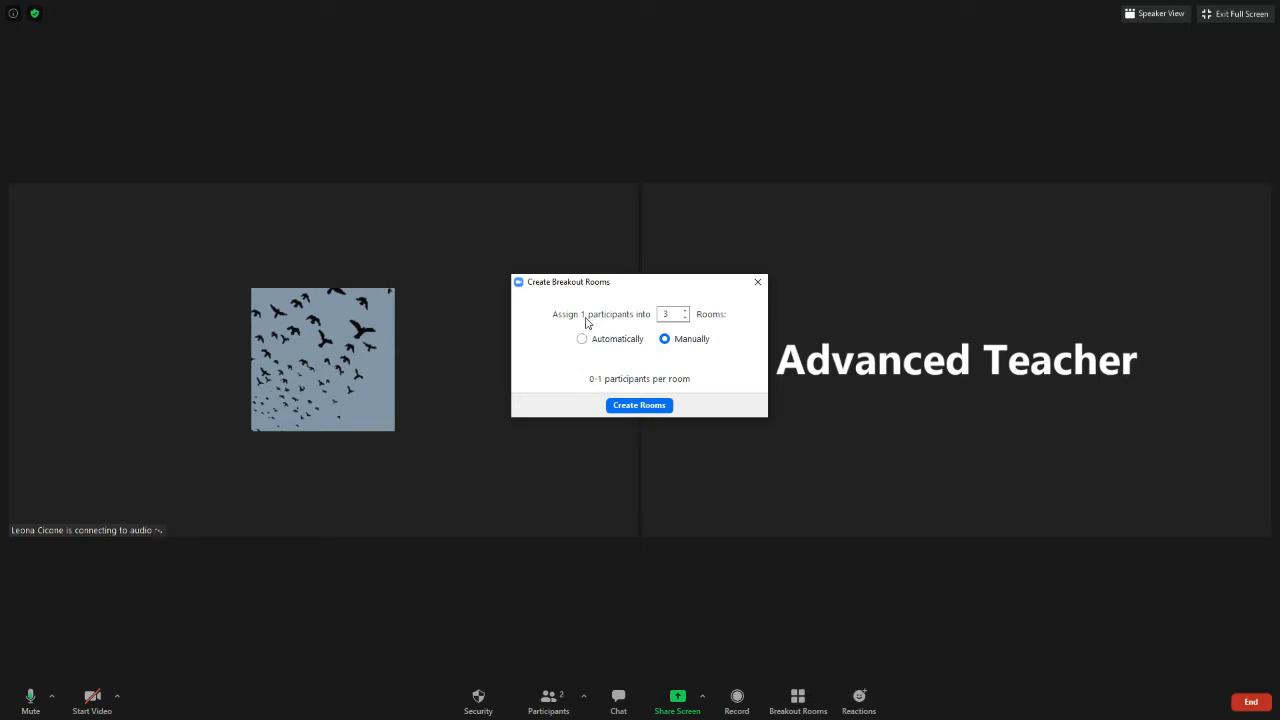
left_click(685, 318)
left_click(685, 318)
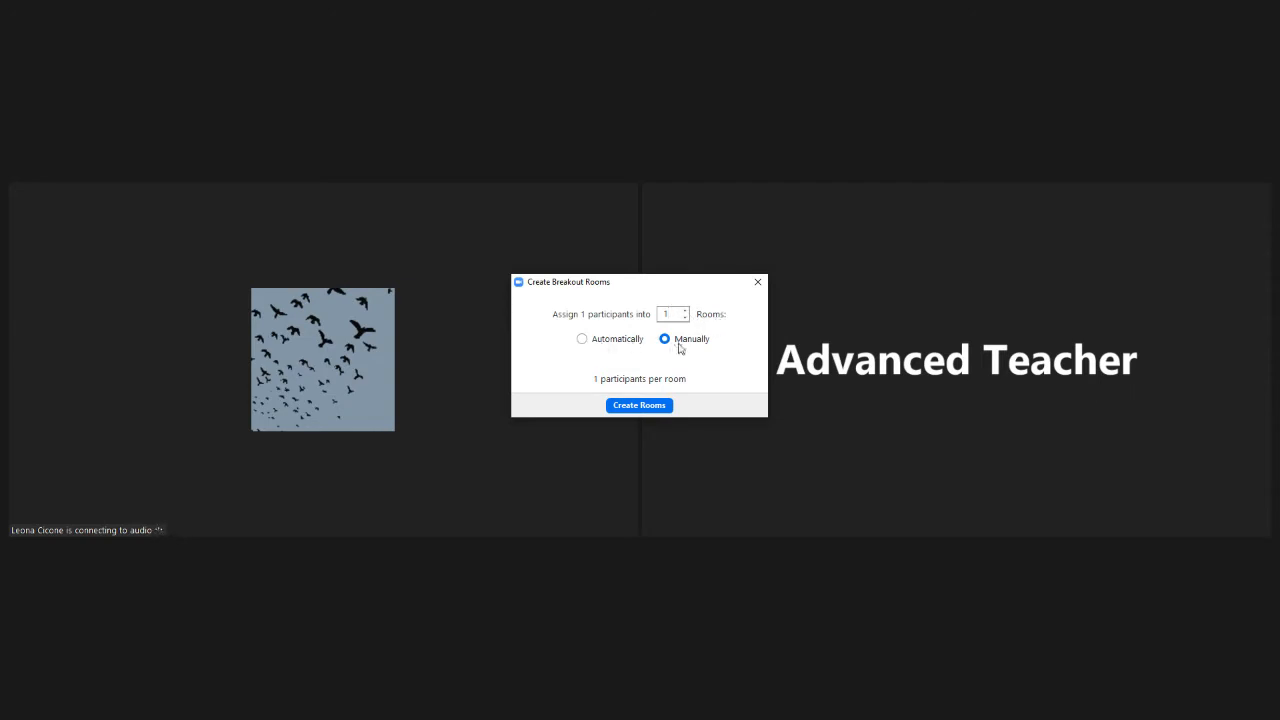
left_click(584, 343)
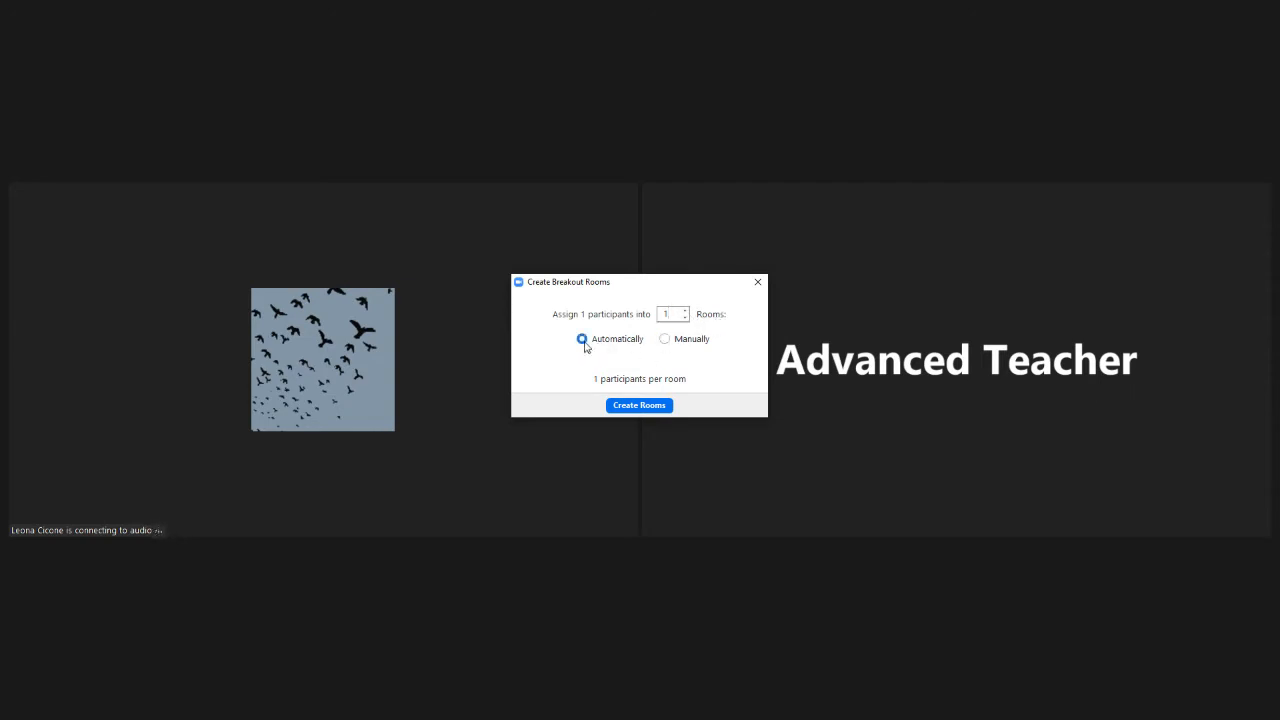
left_click(664, 340)
left_click(685, 311)
left_click(651, 406)
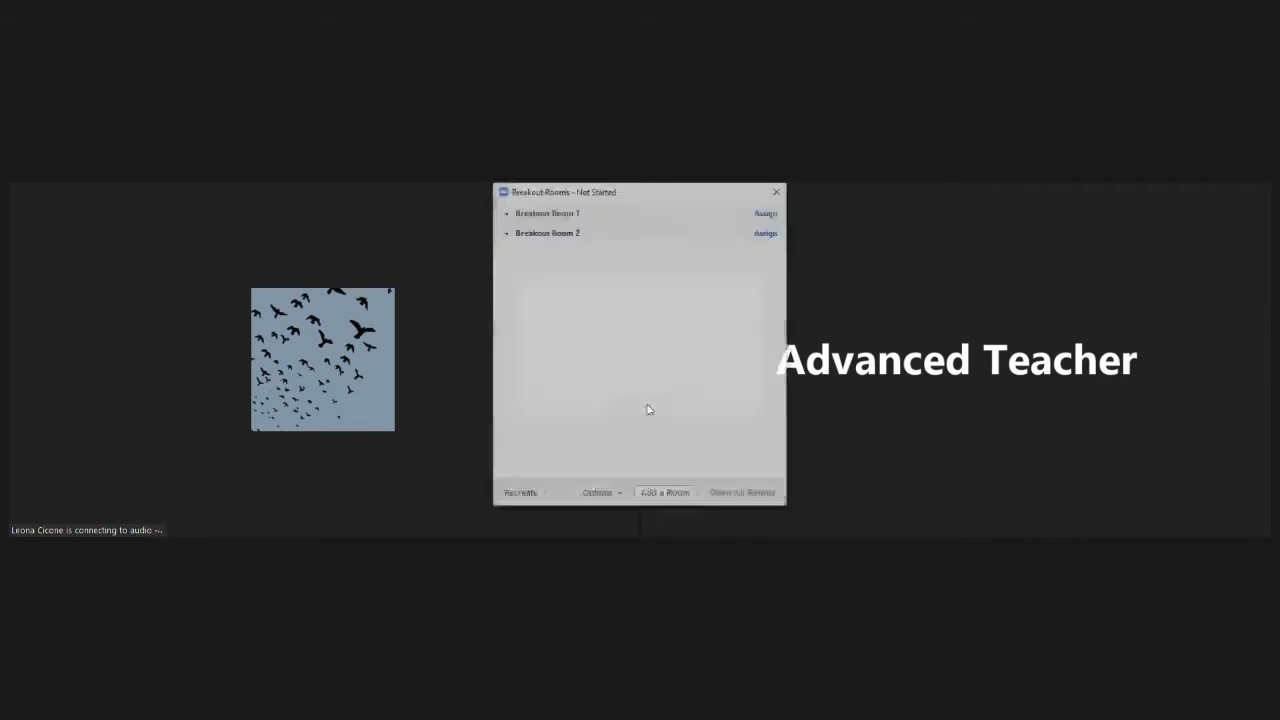
Rename Breakout Room 1 to "fun group".
left_click(767, 212)
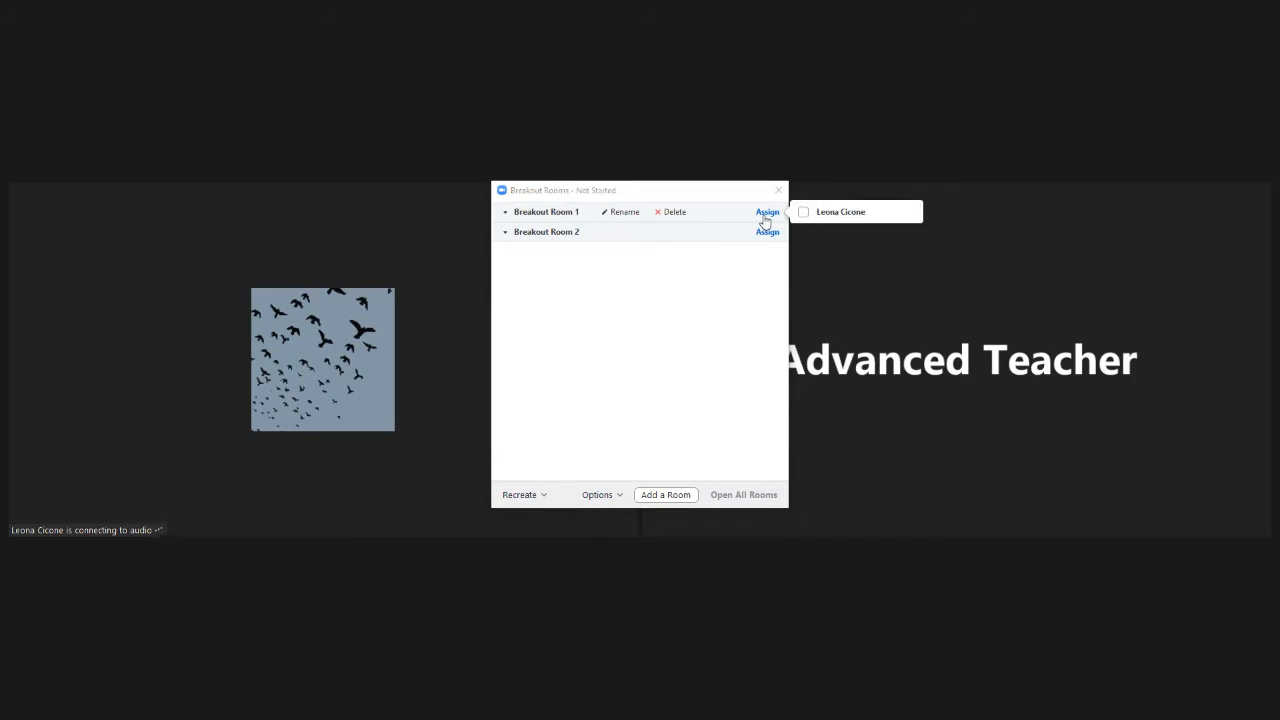
left_click(614, 294)
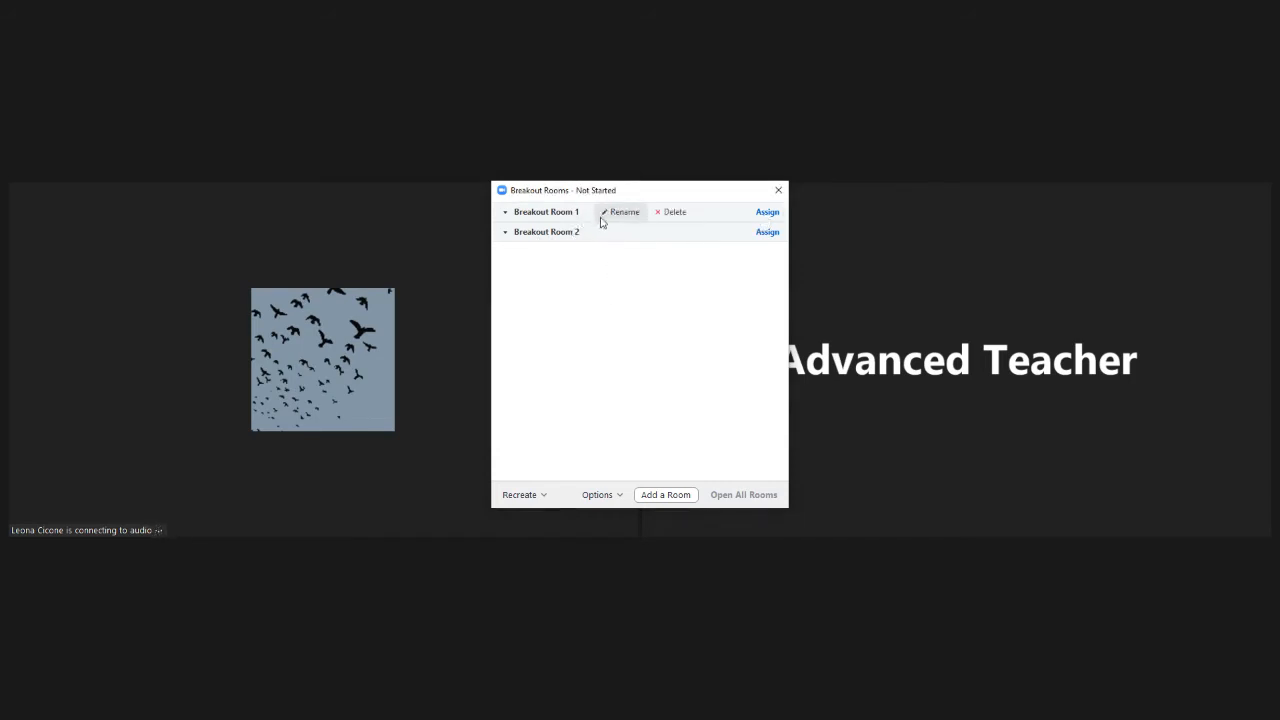
left_click(604, 217)
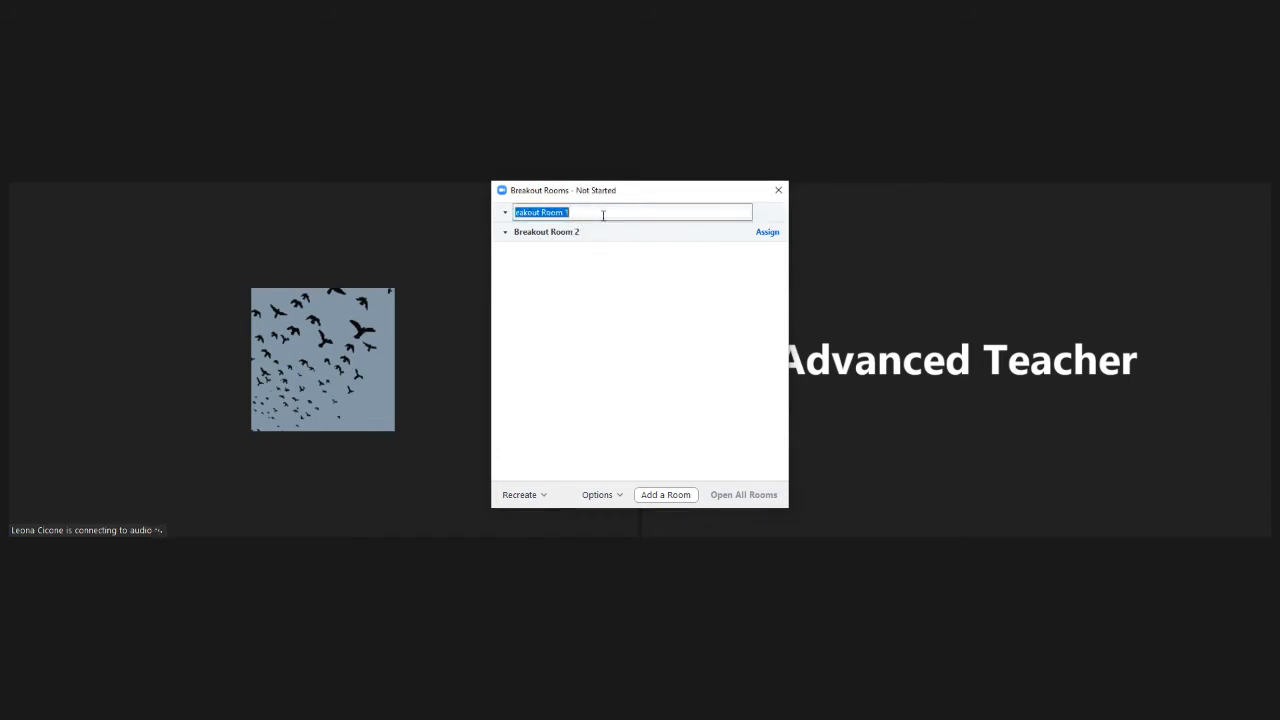
key("BackSpace")
type("fun group")
key("Return")
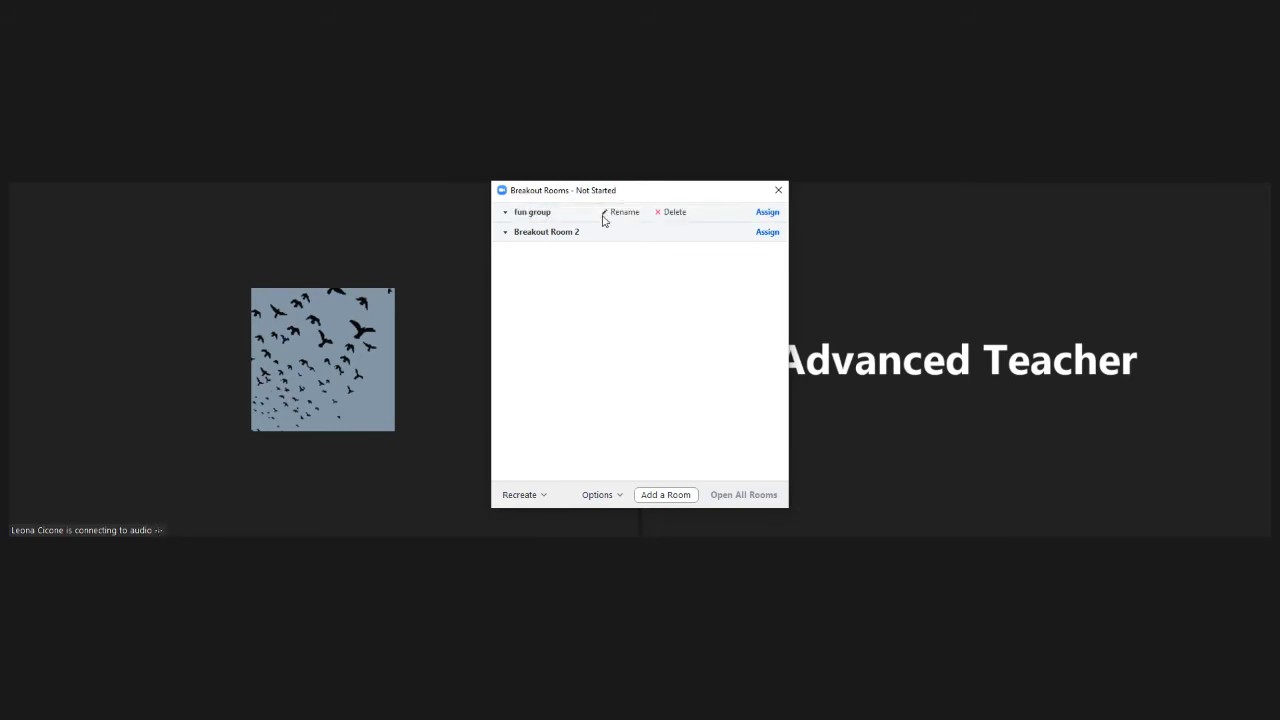
Assign the participant to the fun group room, and move them from there to Breakout Room 2.
left_click(764, 216)
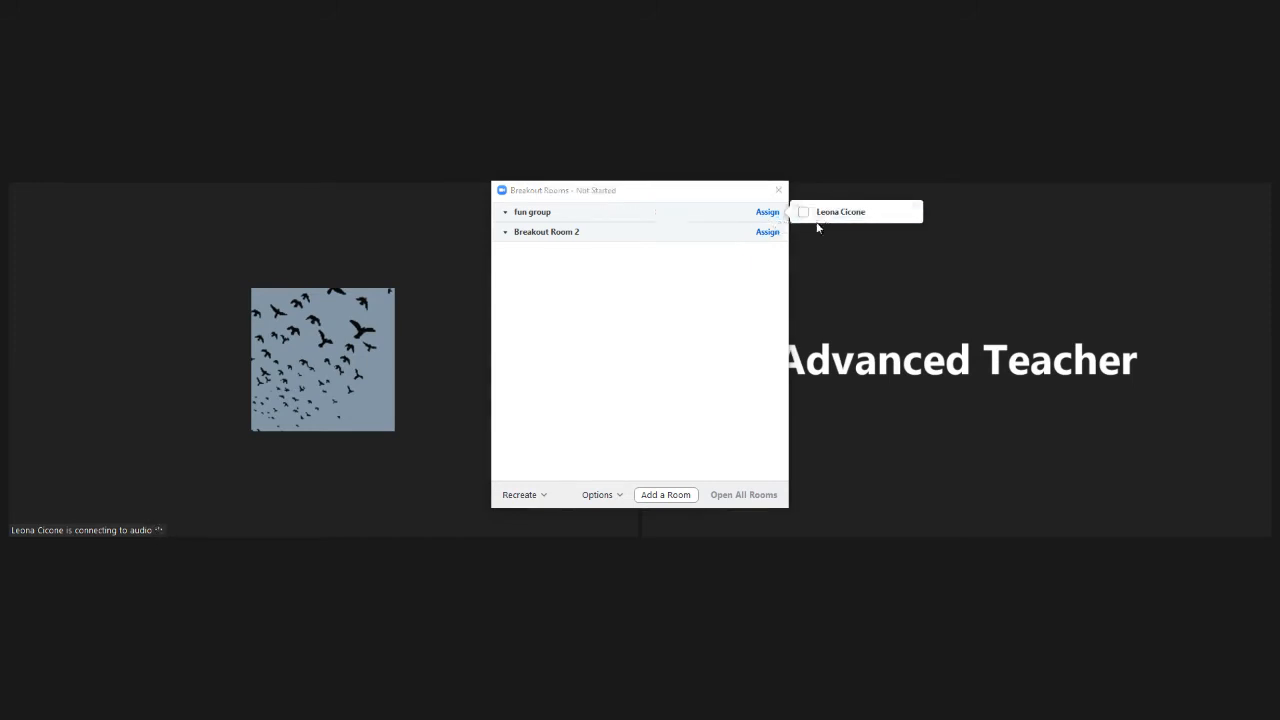
left_click(804, 214)
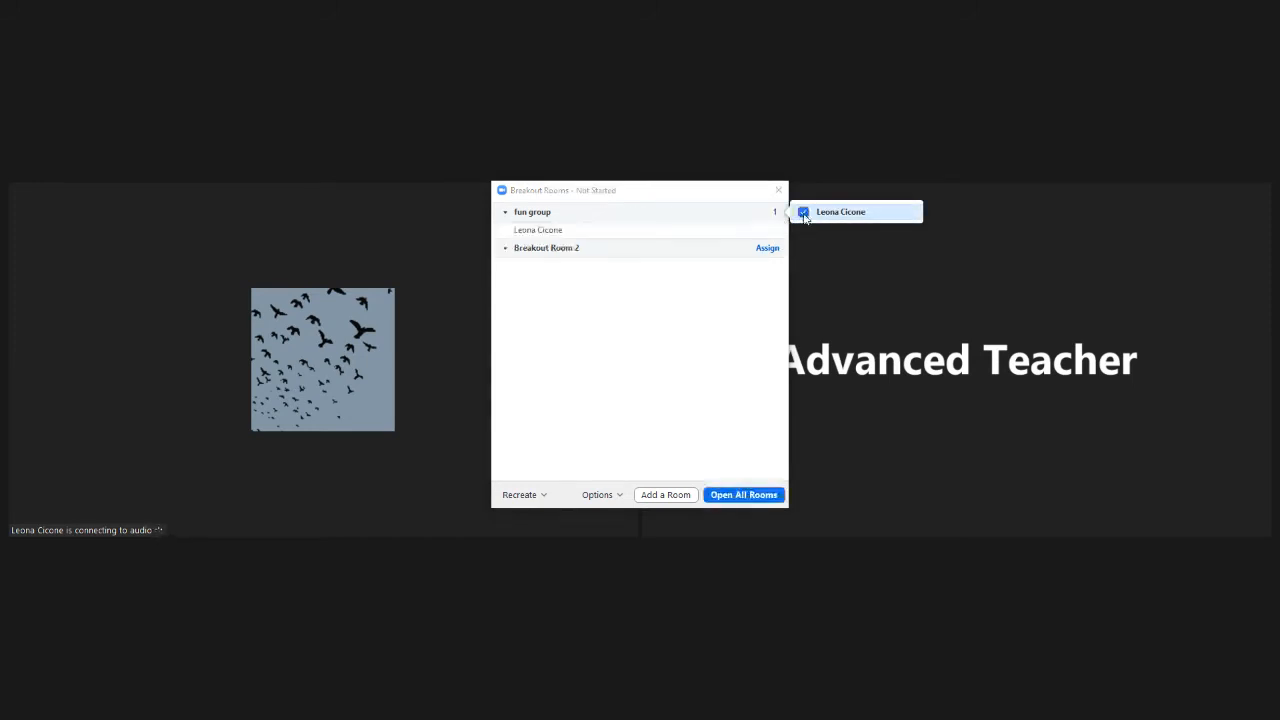
left_click(666, 323)
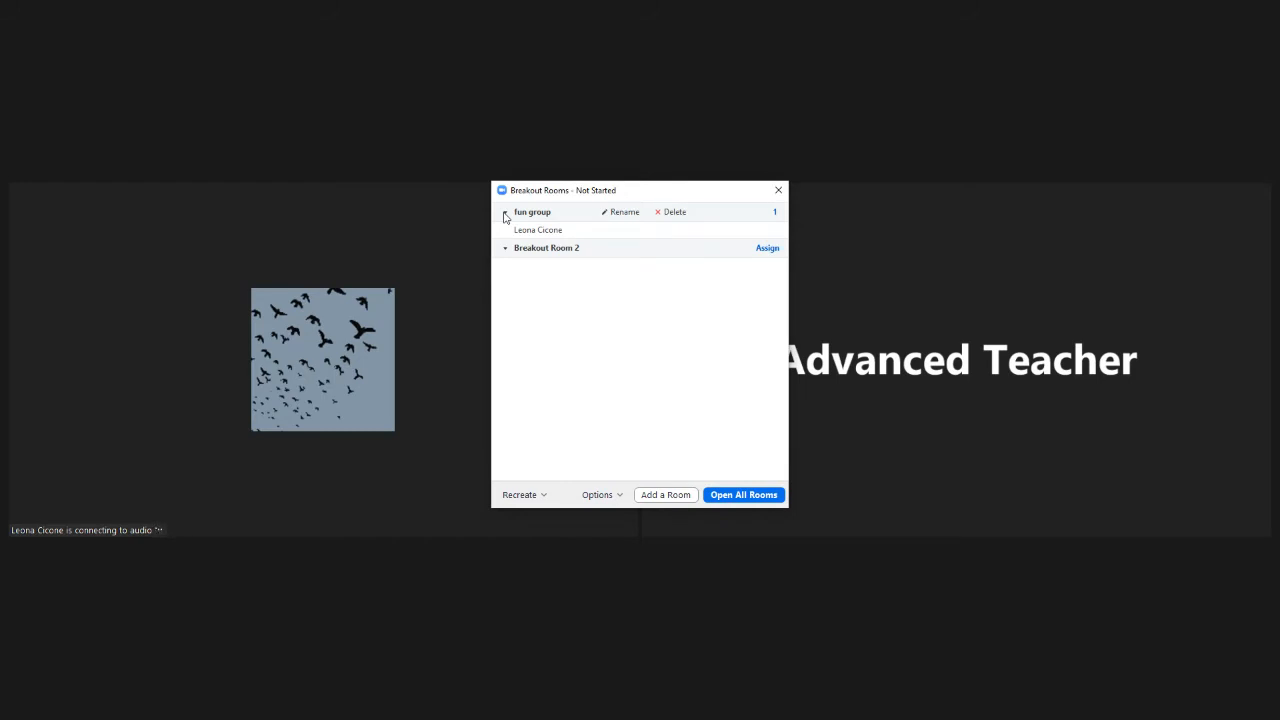
left_click(760, 230)
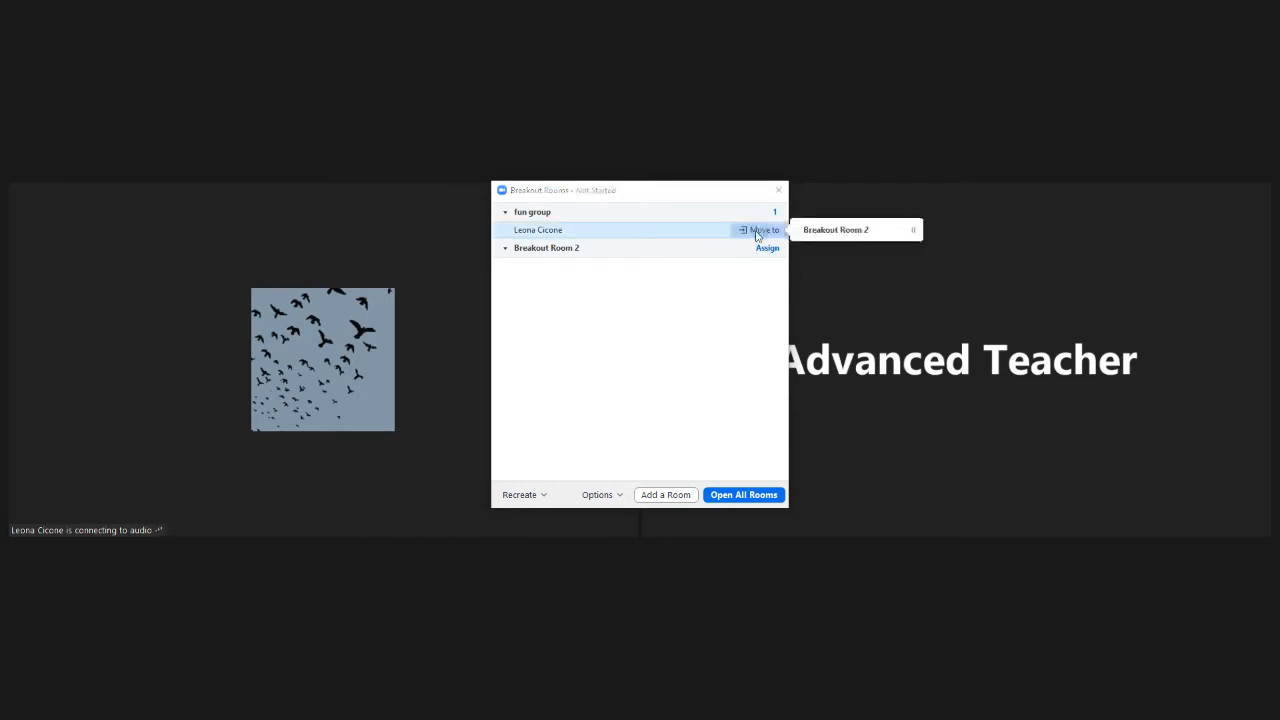
left_click(828, 232)
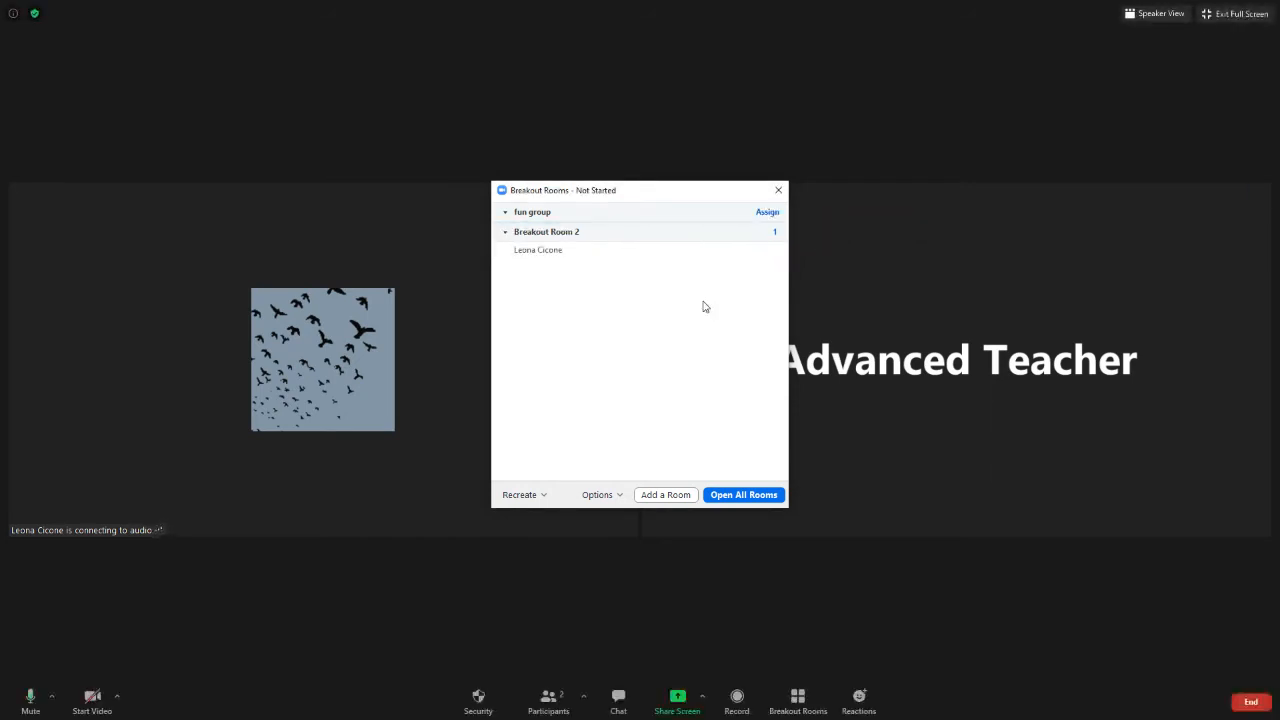
Review the settings for recreating the rooms and the breakout room options without changing them.
mouse_move(613, 216)
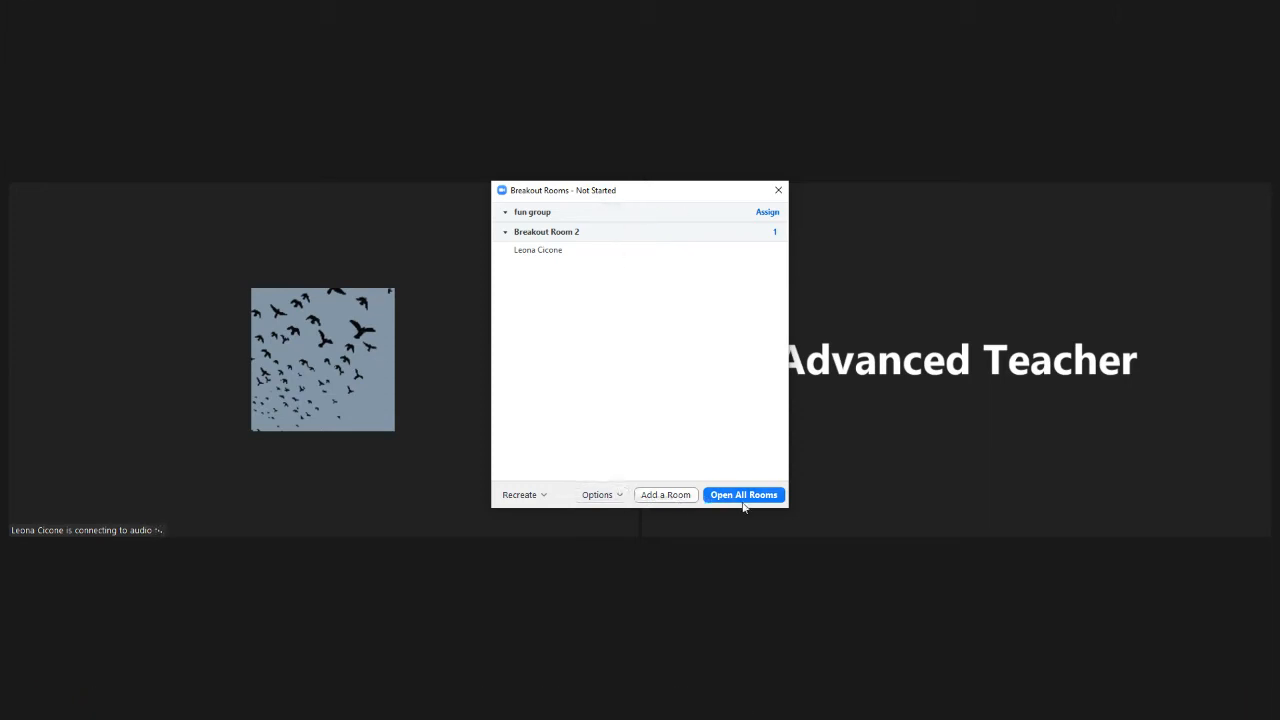
left_click(521, 495)
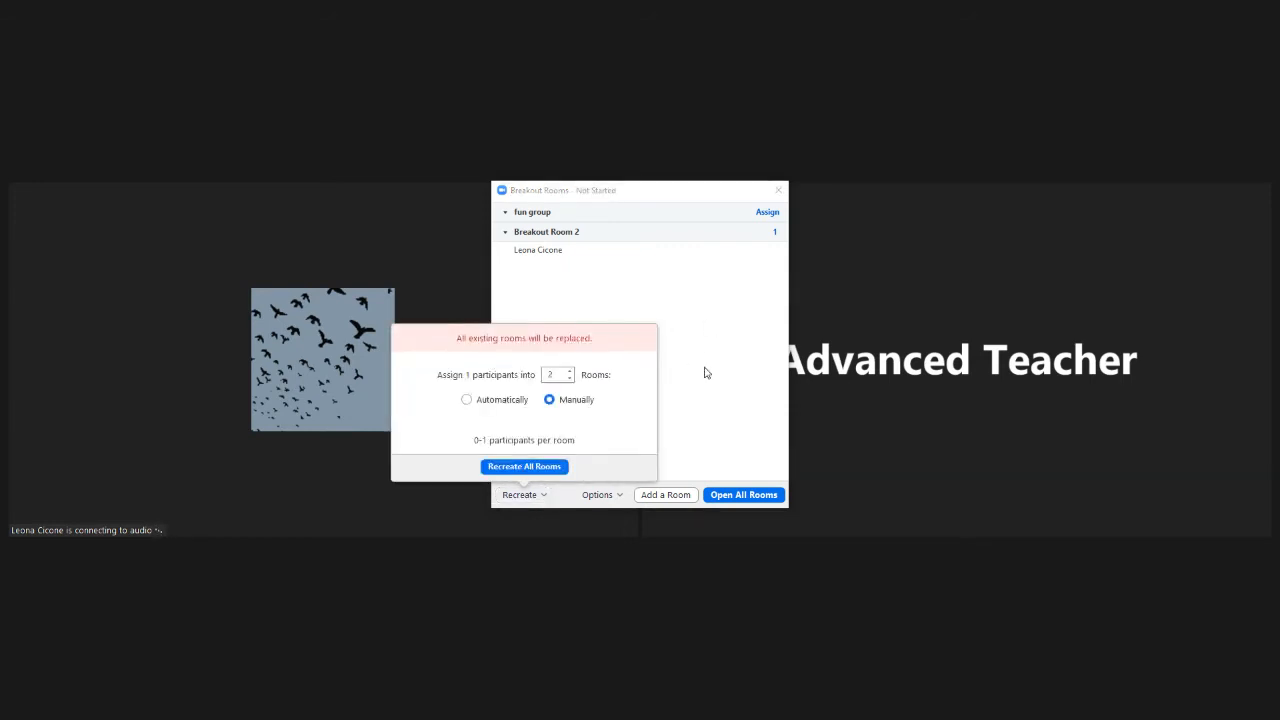
left_click(680, 389)
left_click(599, 496)
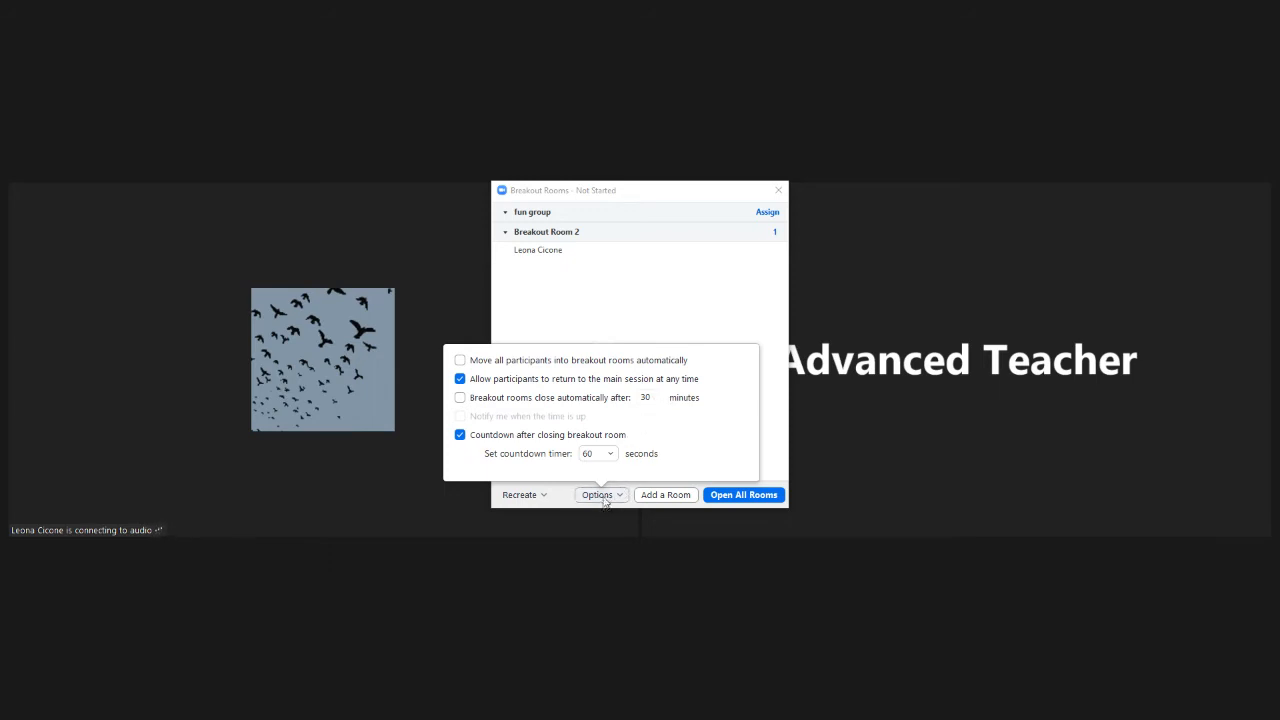
left_click(604, 497)
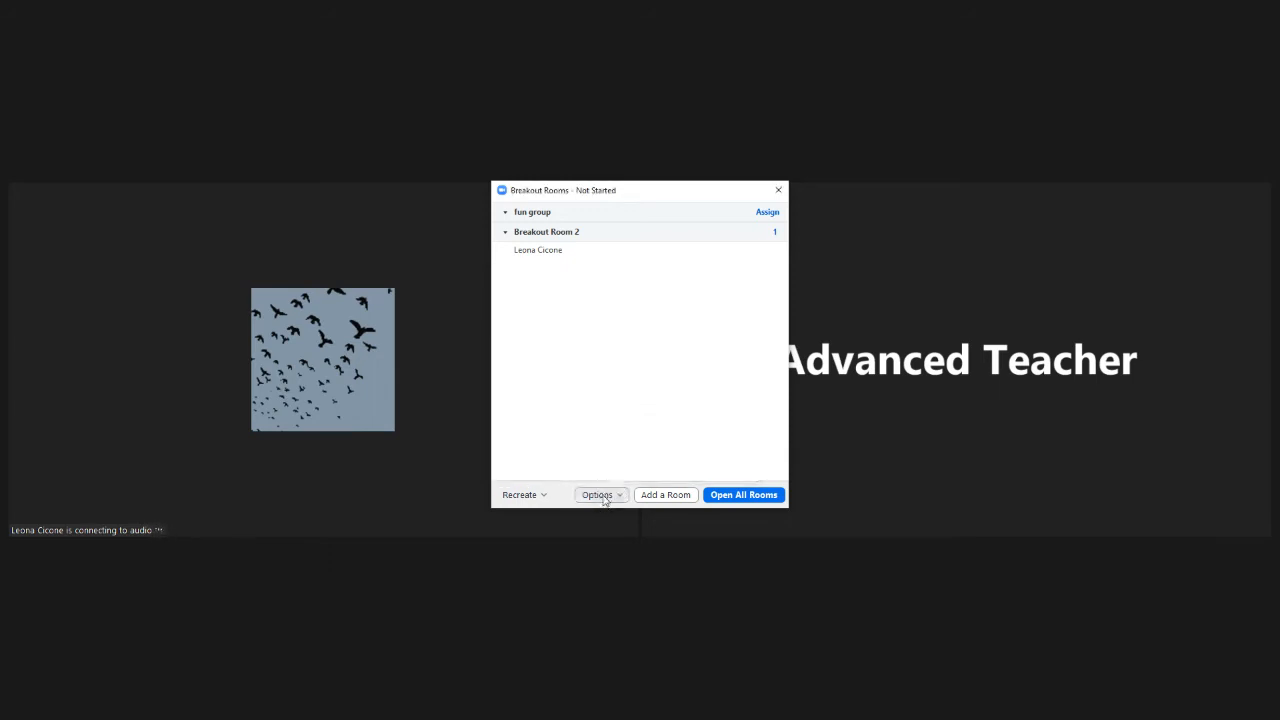
Add a third breakout room and open all rooms to start the breakout session.
left_click(672, 497)
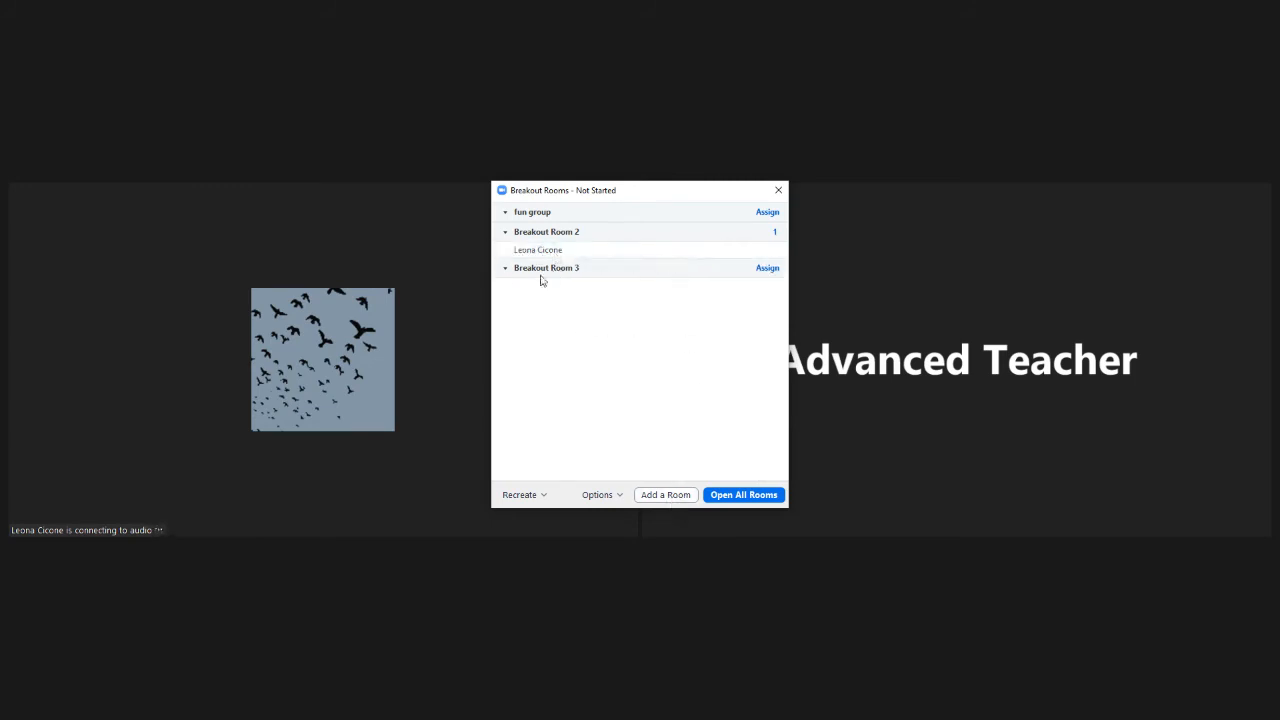
left_click(727, 497)
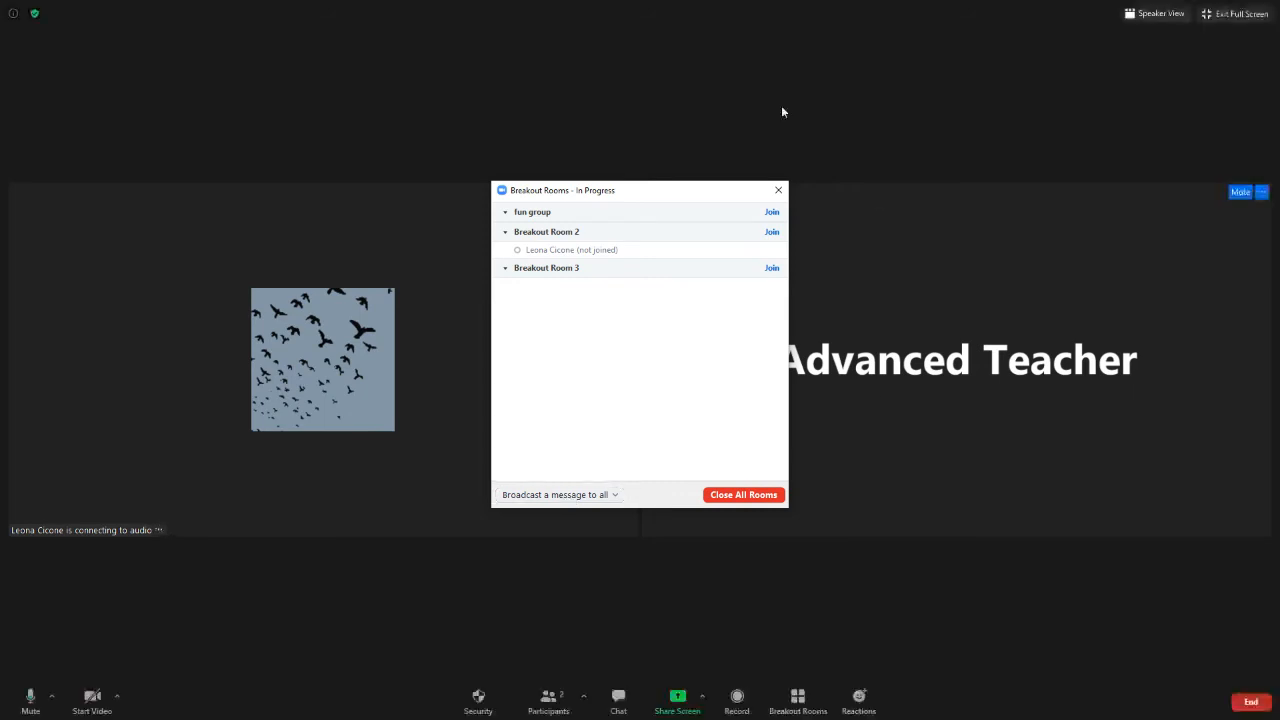
Broadcast the message "10 more mins" to all breakout rooms.
left_click(548, 495)
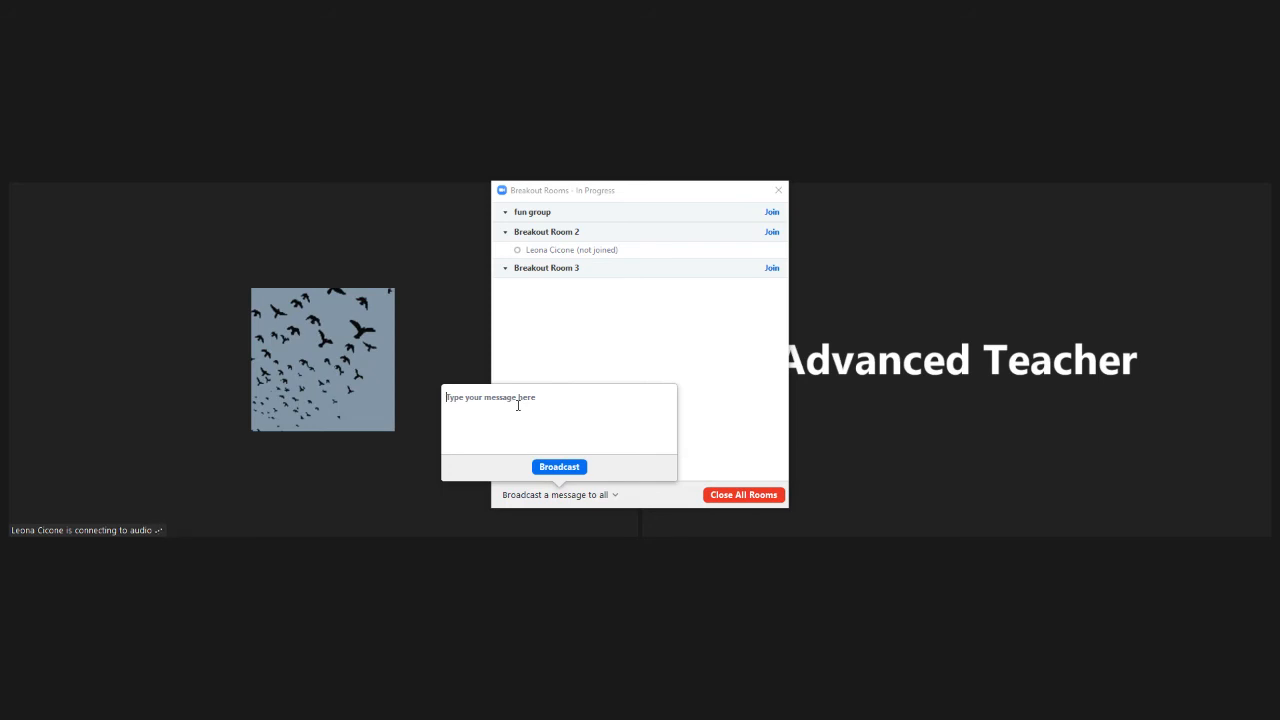
type("10 mo")
type("re mi")
type("ns")
key("Return")
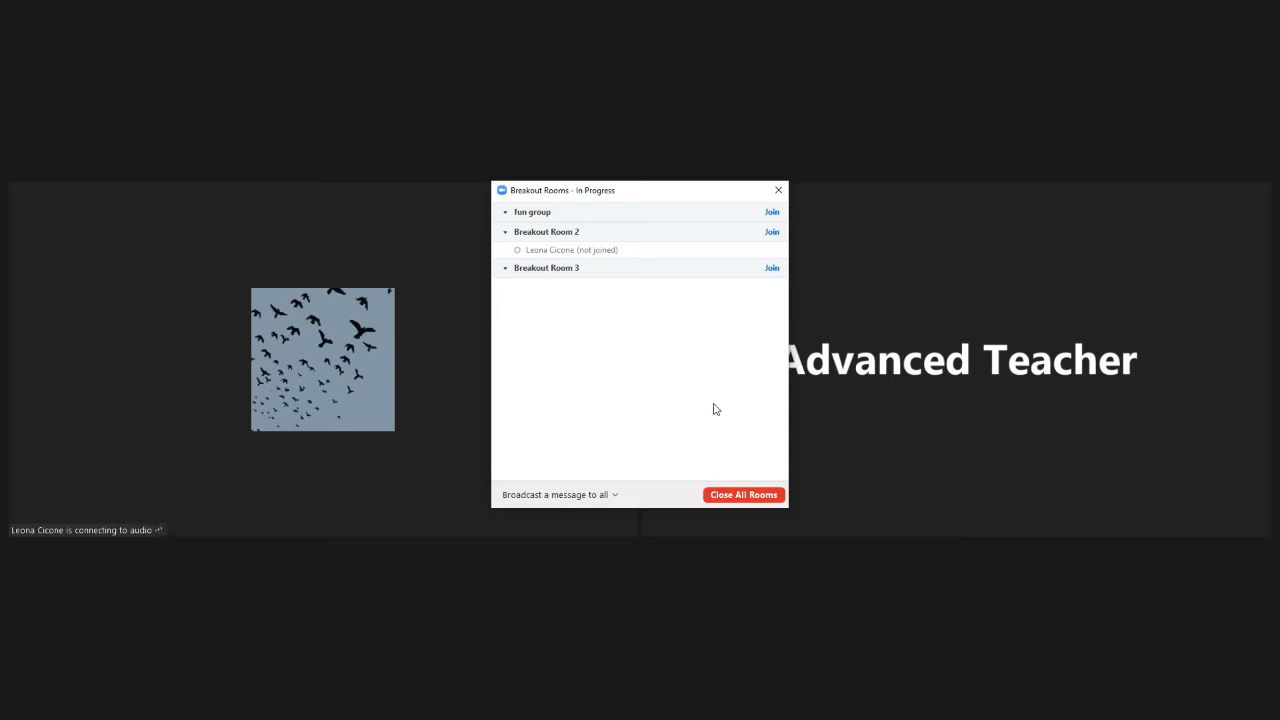
Close all open breakout rooms and delete fun group, Breakout Room 2 and Breakout Room 3.
left_click(726, 500)
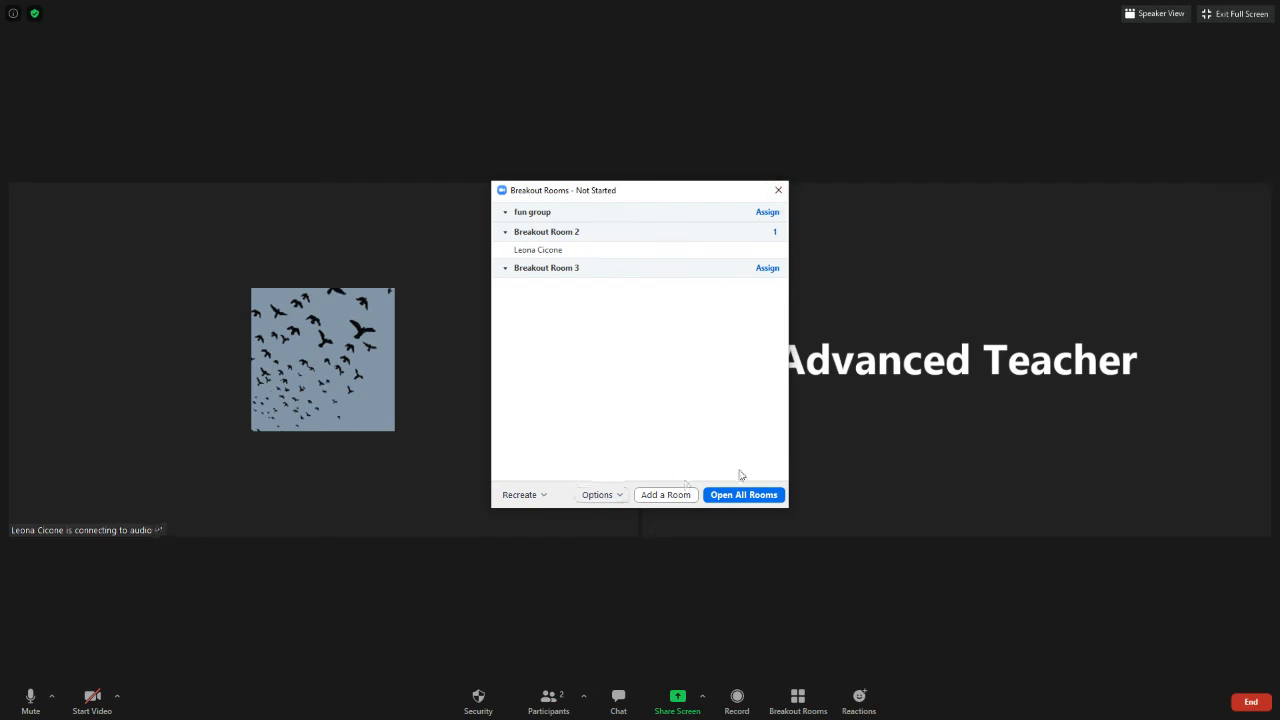
left_click(672, 212)
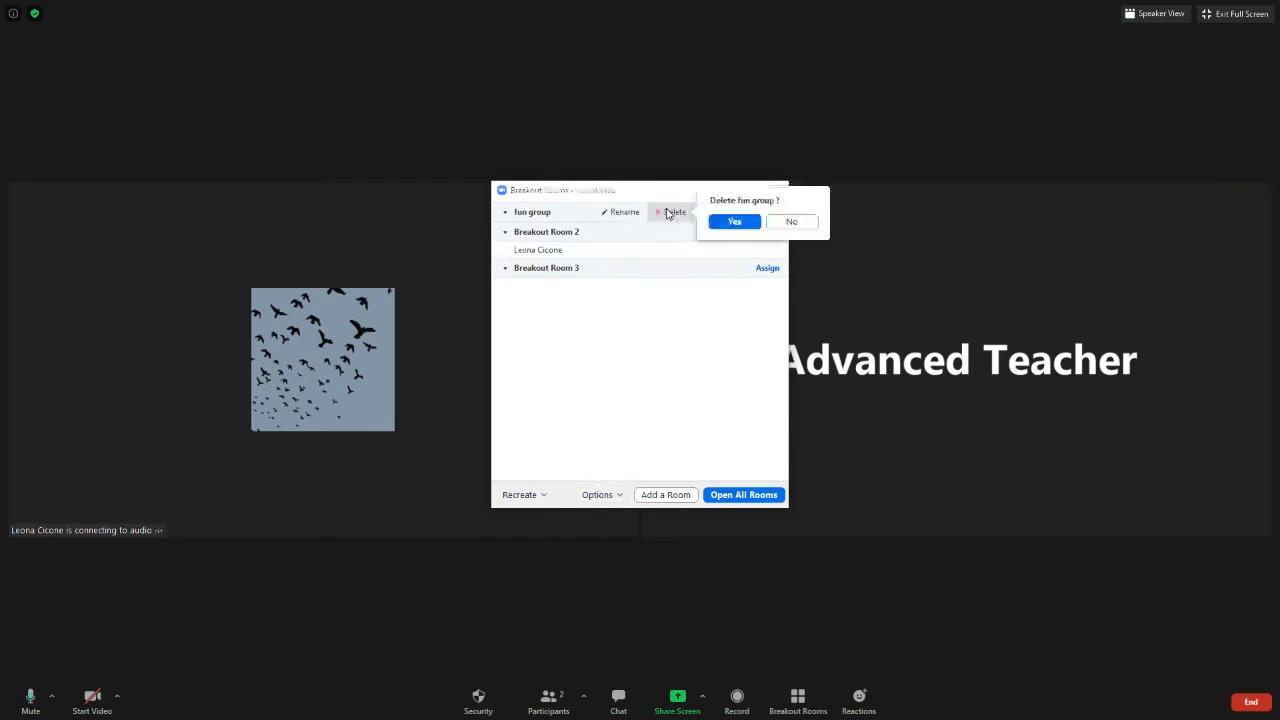
left_click(720, 224)
left_click(672, 212)
left_click(708, 222)
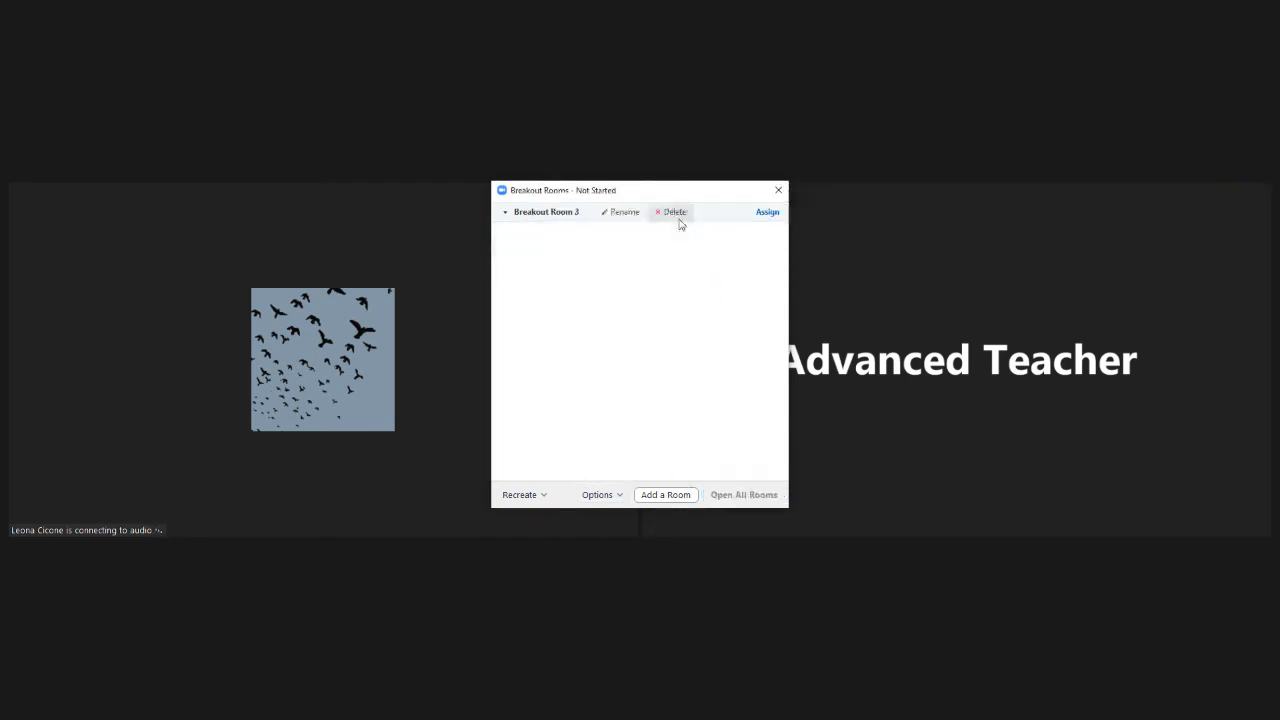
left_click(675, 214)
left_click(735, 221)
left_click(779, 191)
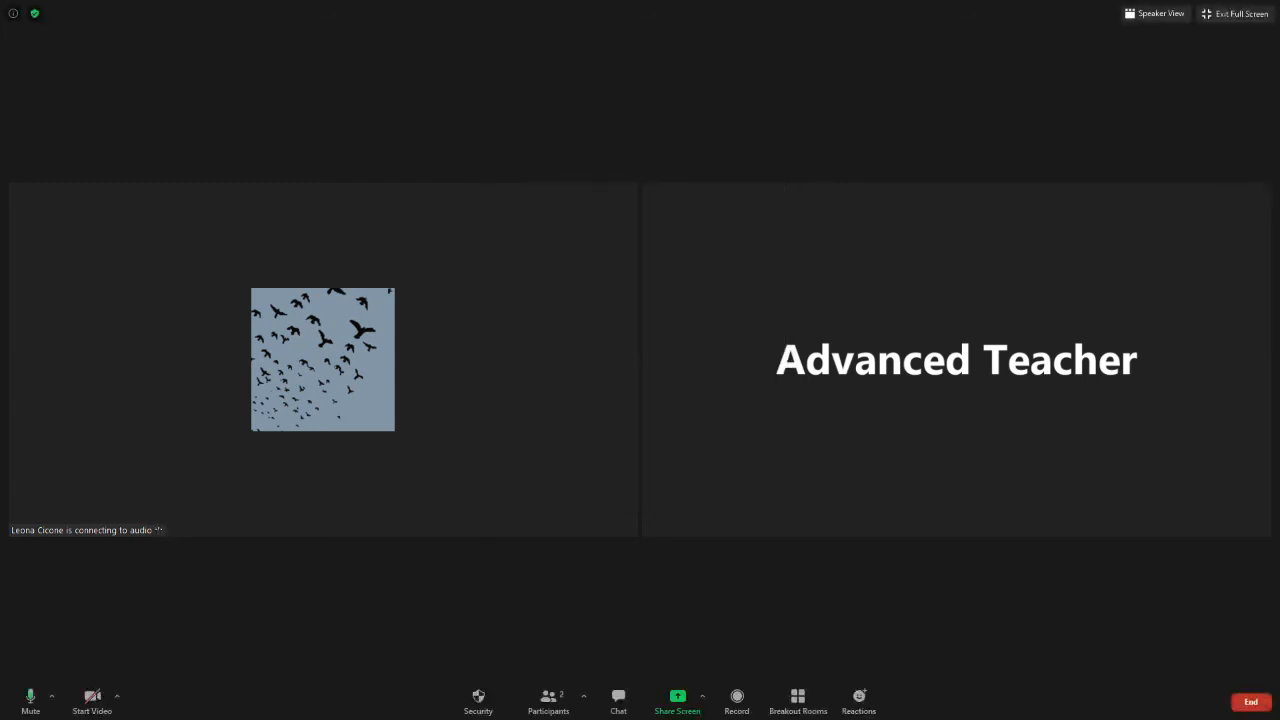
Create two breakout rooms with participants assigned automatically, and close the breakout rooms window.
left_click(797, 705)
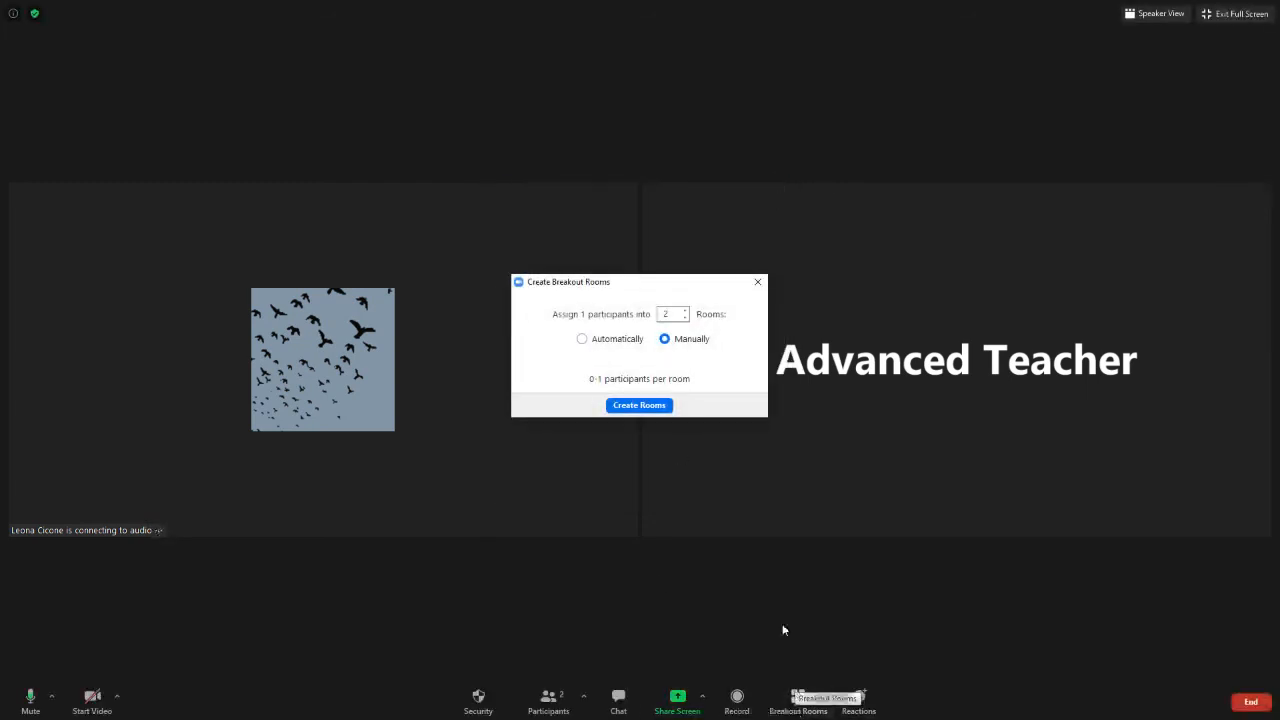
left_click(582, 339)
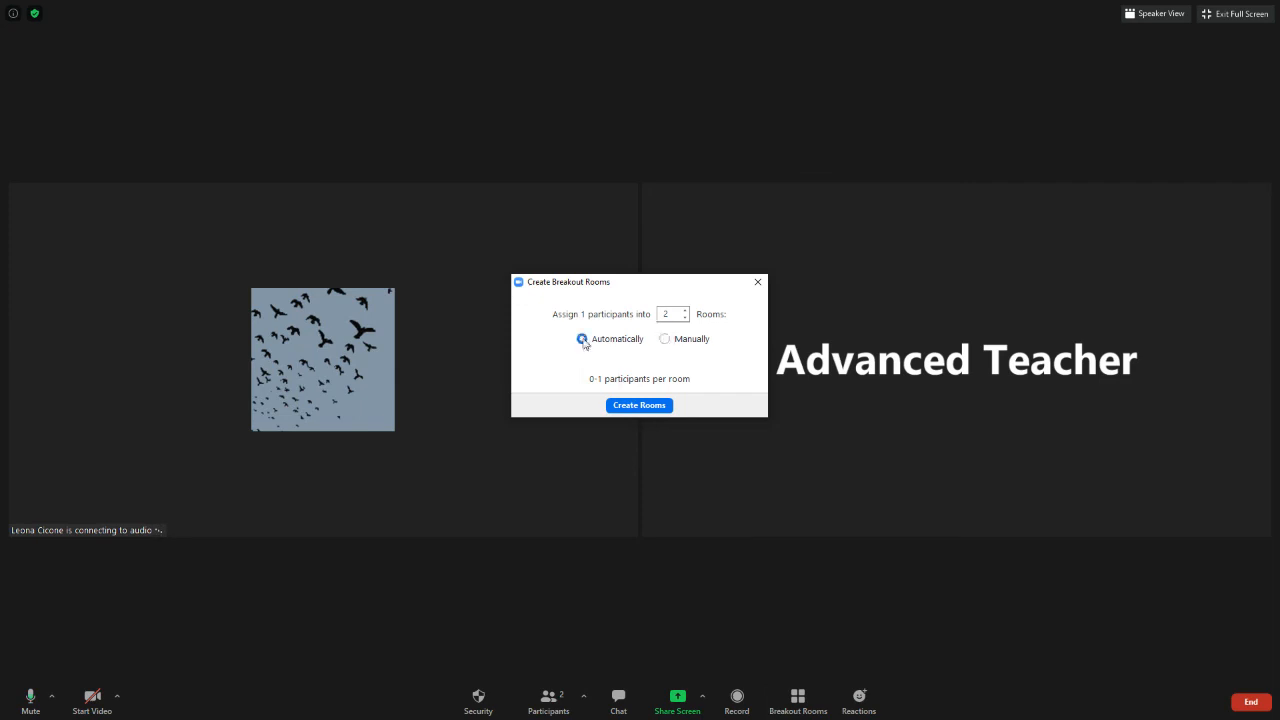
left_click(637, 405)
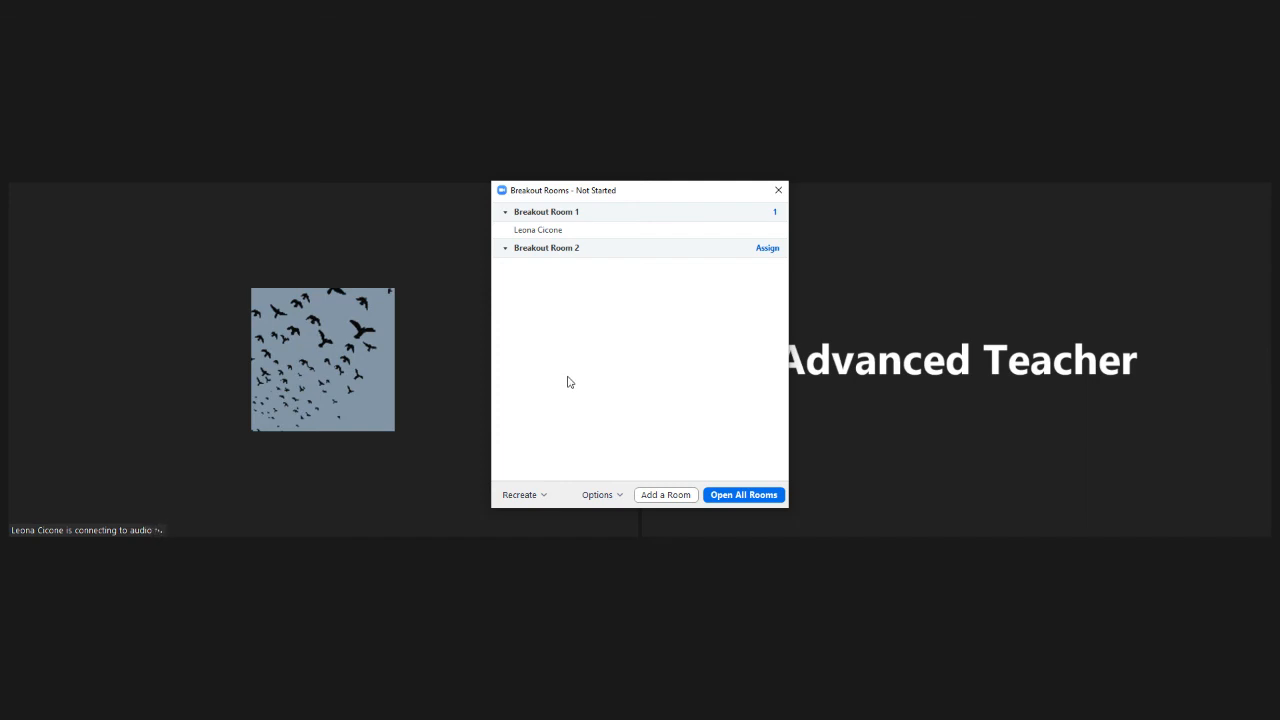
left_click(778, 190)
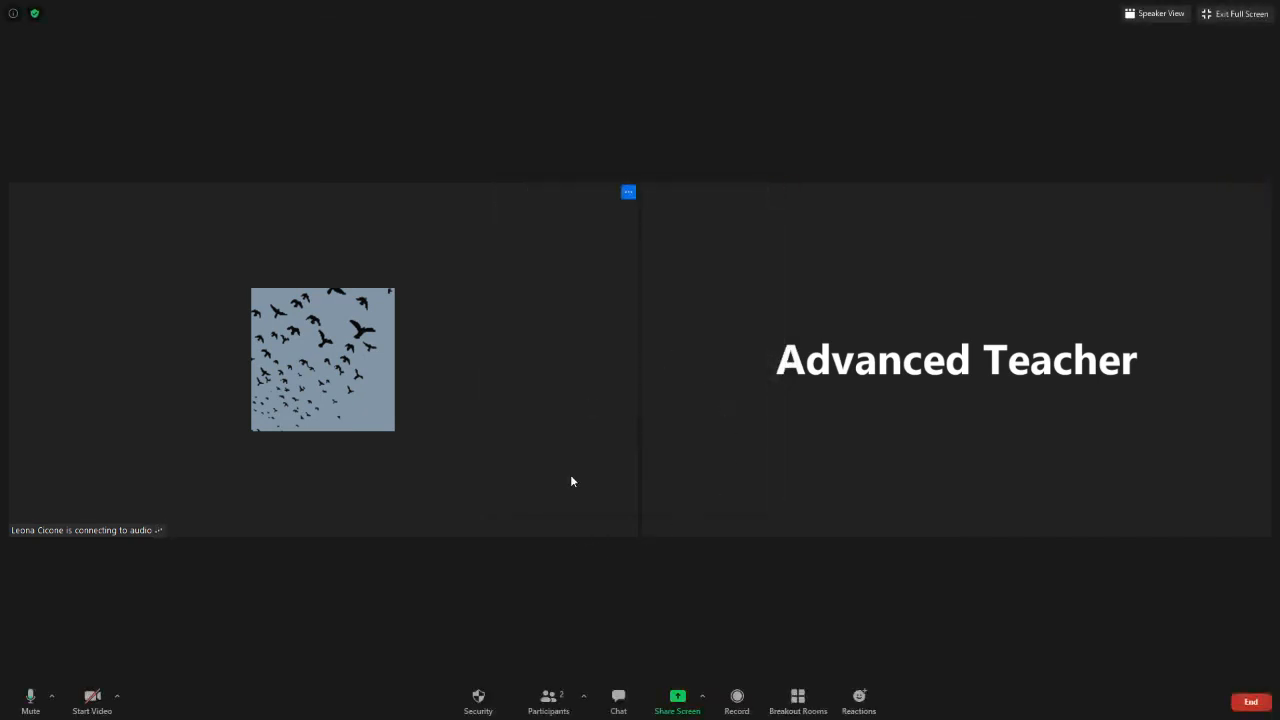